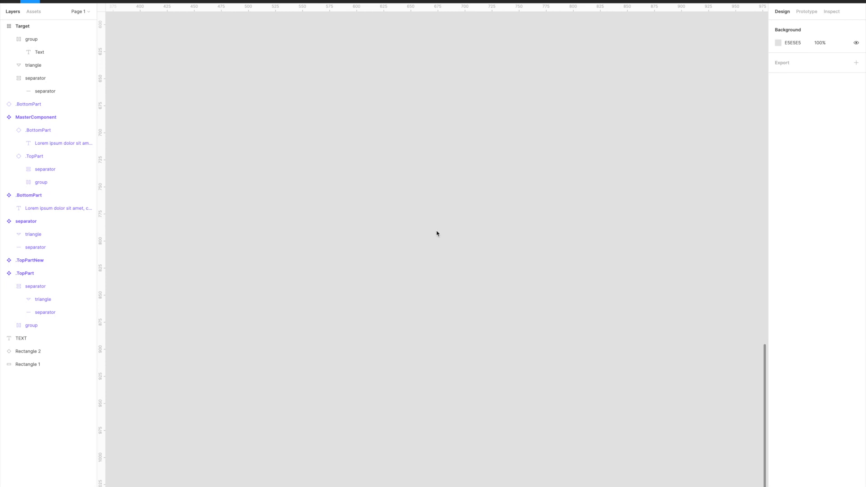
- Place a temporary .TopPart instance below the main components to test the label "asdasdasdasdasdasdasd", and delete the instance
key("shift+1")
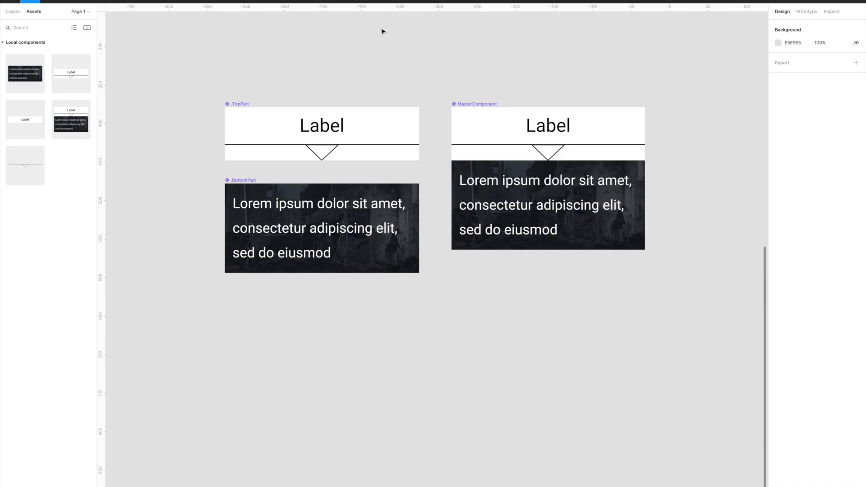
left_click_drag(59, 74, 387, 364)
double_click(363, 365)
type("asdasdasdasdasdasdasd")
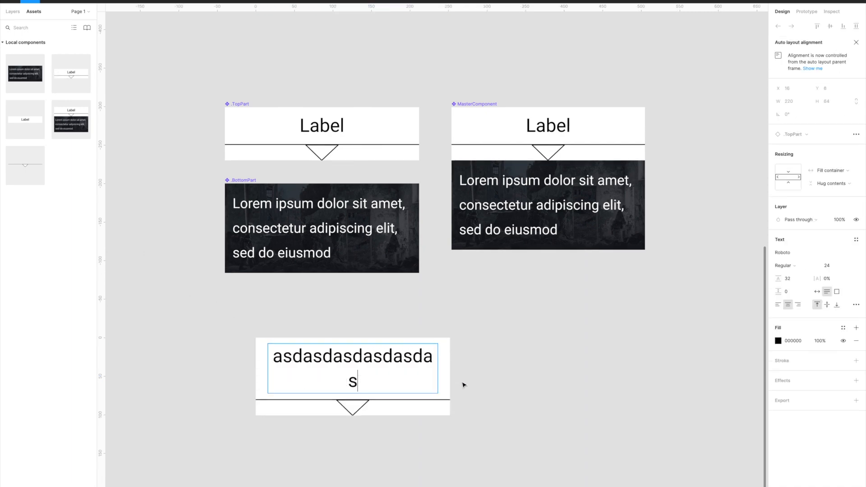
key("Escape")
left_click(596, 342)
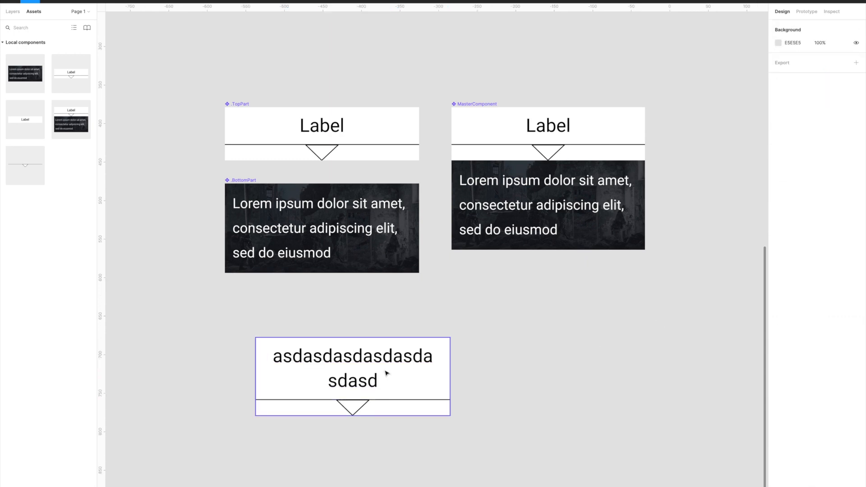
left_click(386, 373)
key("Delete")
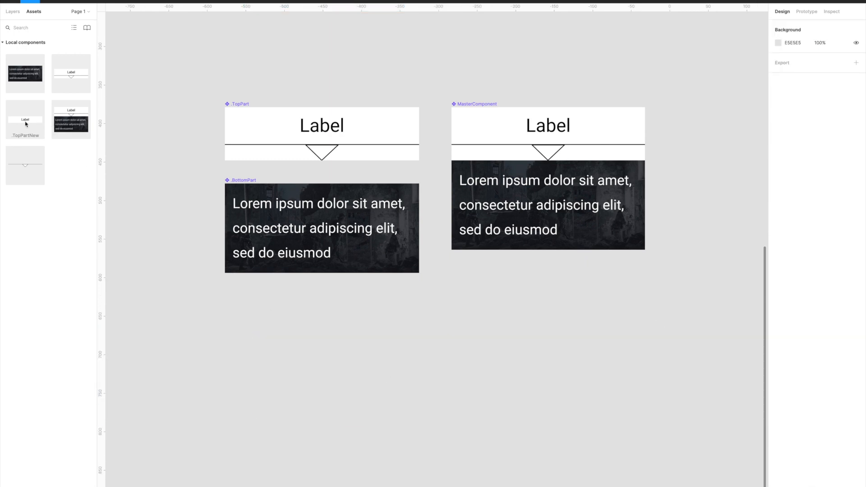
- Place a temporary .BottomPart instance to test the text "asdasdasdasdasd" and a larger frame size, and delete the instance
left_click_drag(33, 79, 346, 359)
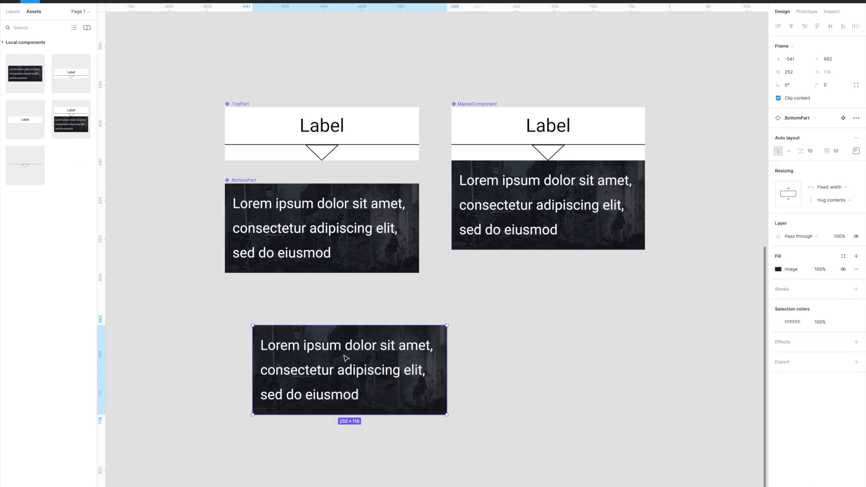
double_click(346, 359)
type("asdasdasdasdasd")
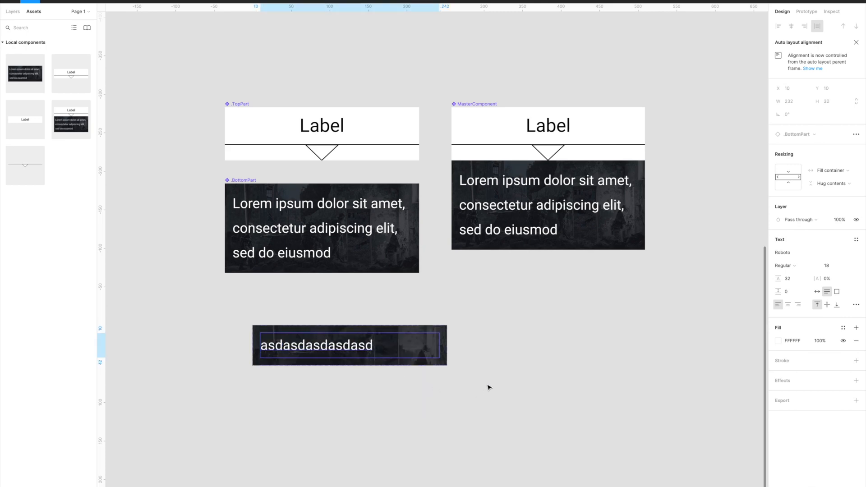
left_click(435, 361)
left_click_drag(447, 365, 475, 405)
left_click(570, 406)
left_click(388, 369)
key("Delete")
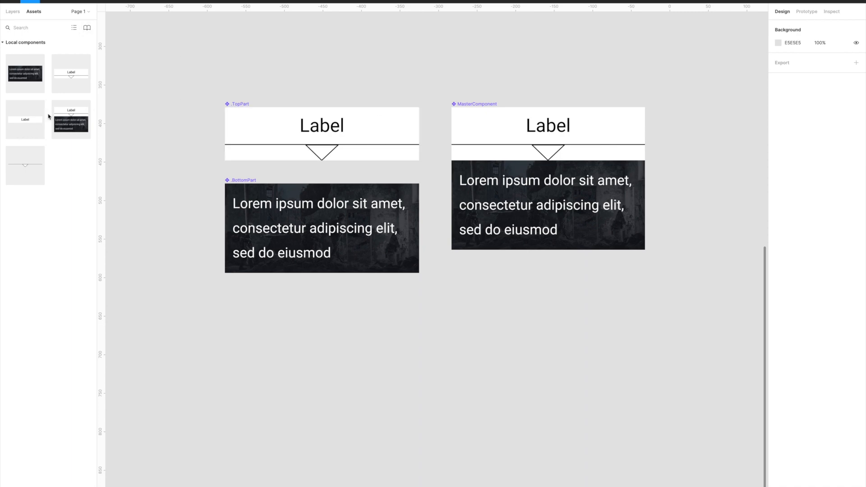
- Place a MasterComponent instance in the empty area below the main components and replace its label with "asdasdasdasdasdasda"
left_click_drag(79, 126, 472, 348)
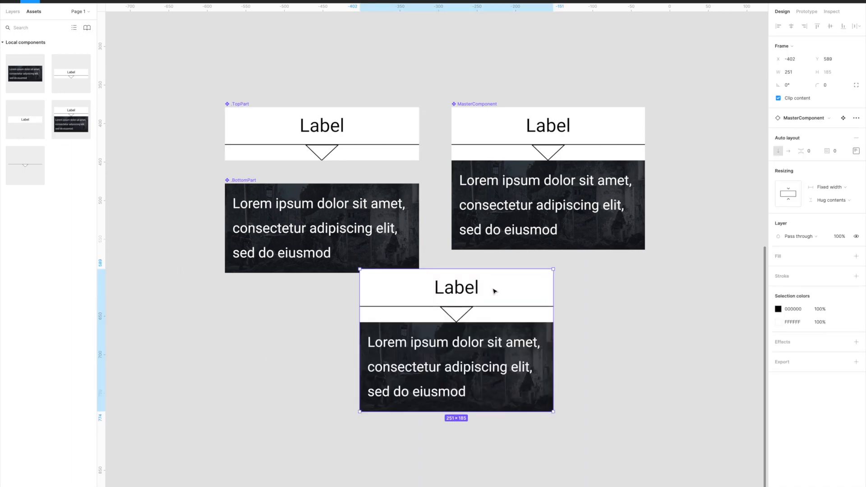
left_click_drag(492, 290, 523, 344)
double_click(491, 341)
double_click(493, 342)
double_click(493, 342)
type("asdasdasdasdasdasda")
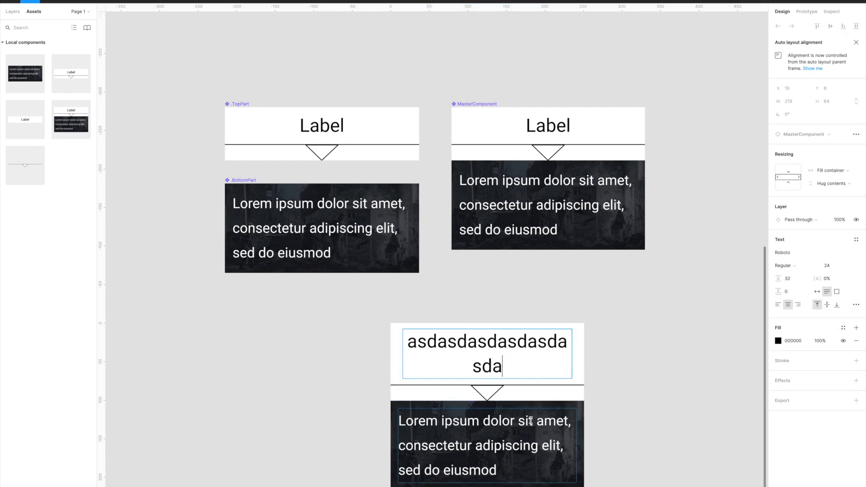
key("Escape")
- Widen the MasterComponent instance to test its resizing, and delete the instance
left_click(545, 386)
left_click(621, 354)
left_click(509, 346)
left_click_drag(584, 348, 624, 356)
key("Escape")
left_click(564, 365)
key("Delete")
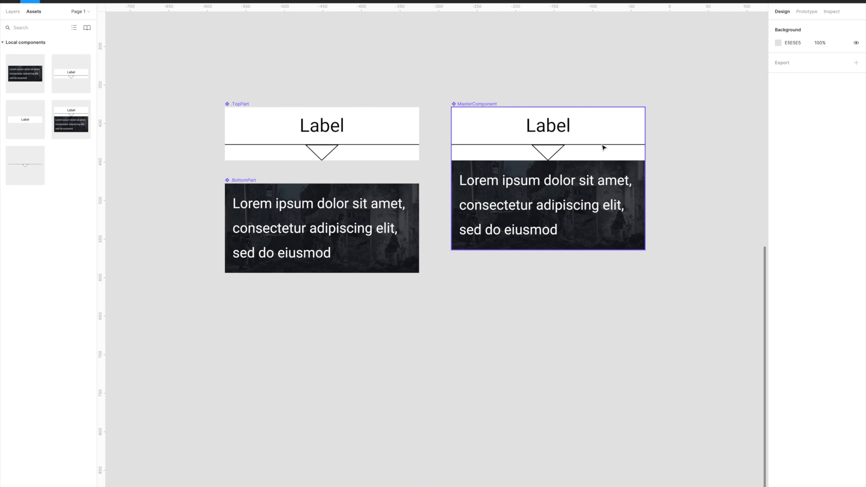
- Remove the white fill from the .TopPart component
scroll(206, 133, "up", 2)
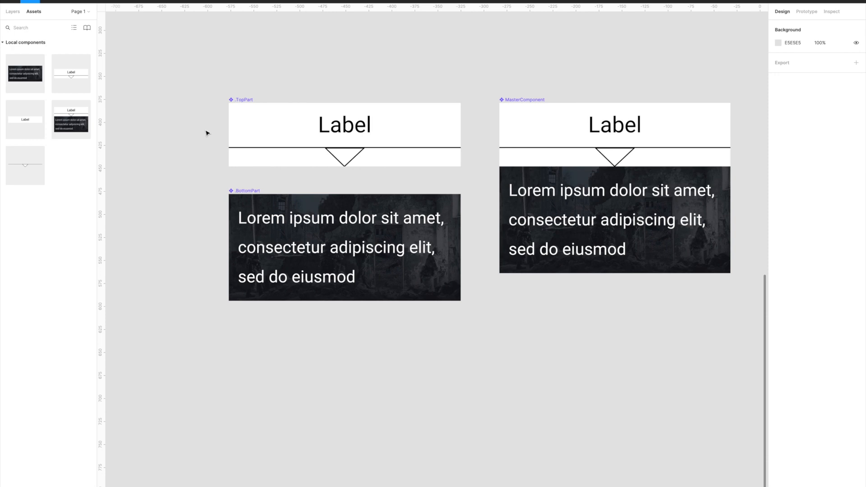
scroll(234, 144, "up", 3)
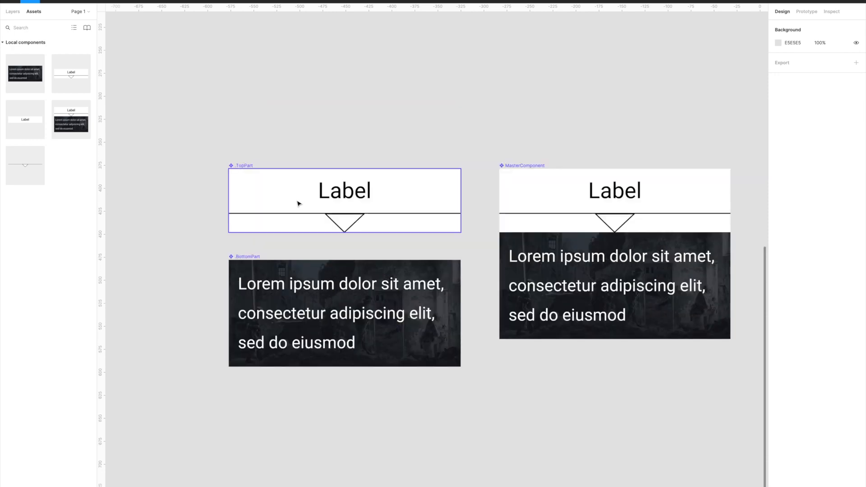
scroll(293, 204, "up", 5)
scroll(285, 201, "down", 3)
left_click(167, 118)
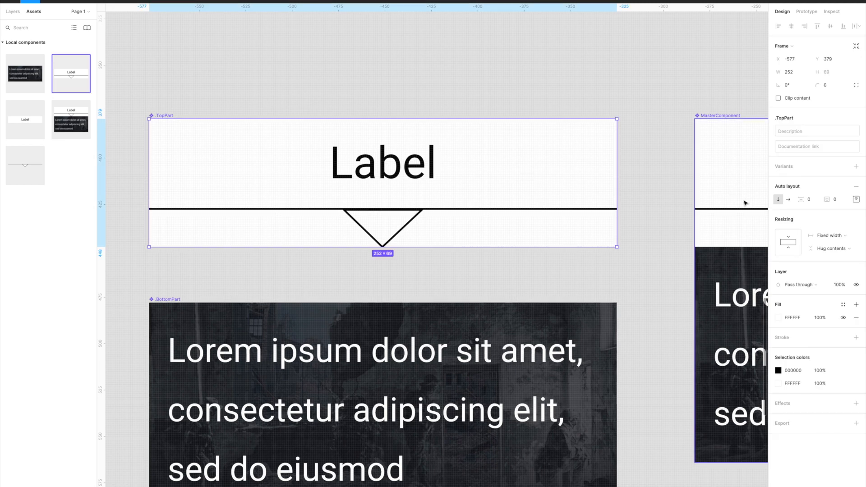
left_click(856, 317)
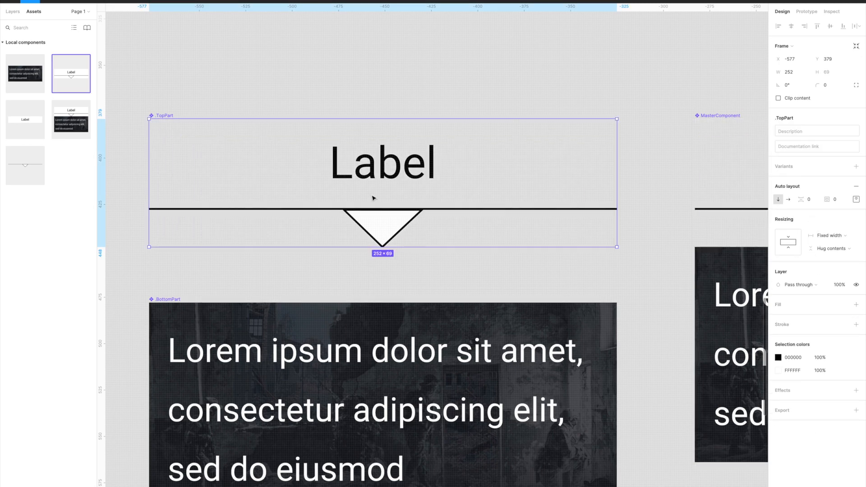
- Try to draw a rectangle about 154 × 53 behind the .TopPart label as a background, and undo it
left_click(168, 87)
key("r")
mouse_move(152, 118)
left_mouse_down()
mouse_move(226, 150)
mouse_move(333, 164)
mouse_move(435, 221)
left_mouse_up()
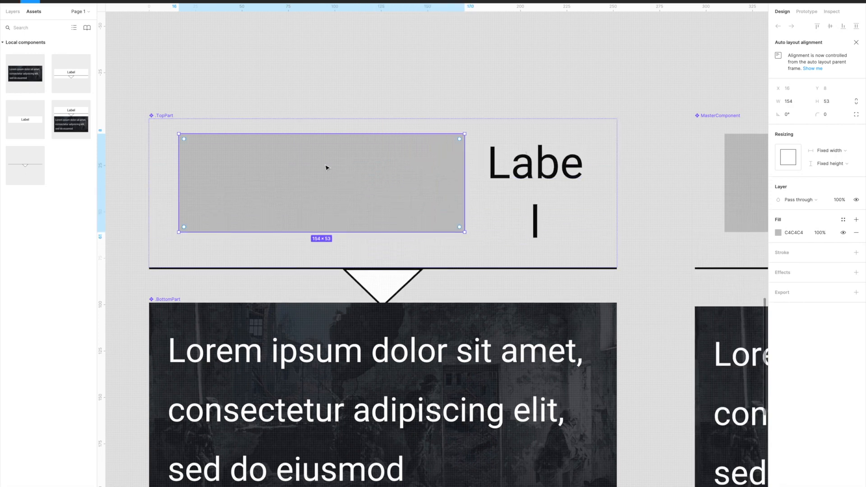
key("ctrl+z")
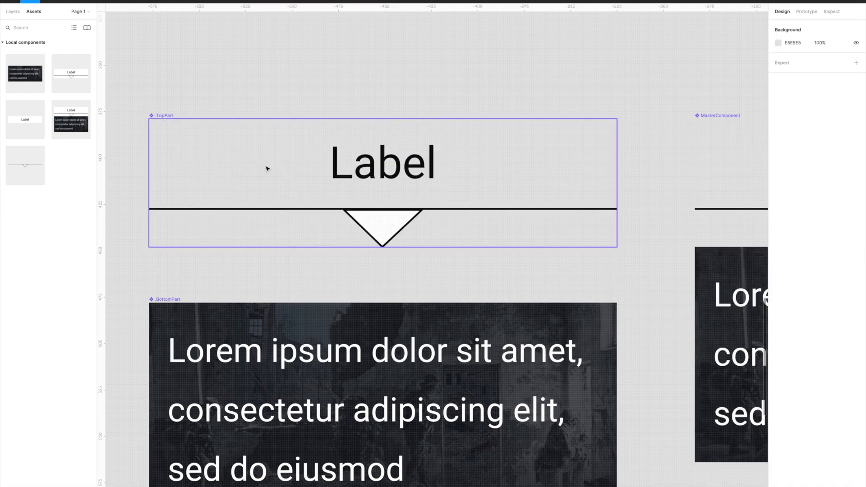
- Undo the removal of the .TopPart component's white fill and clear the selection
scroll(267, 168, "down", 3)
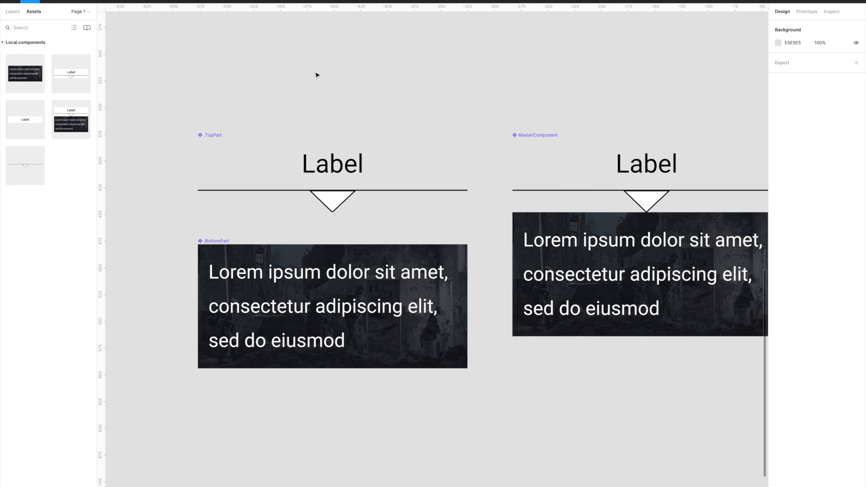
key("ctrl+z")
key("ctrl+z")
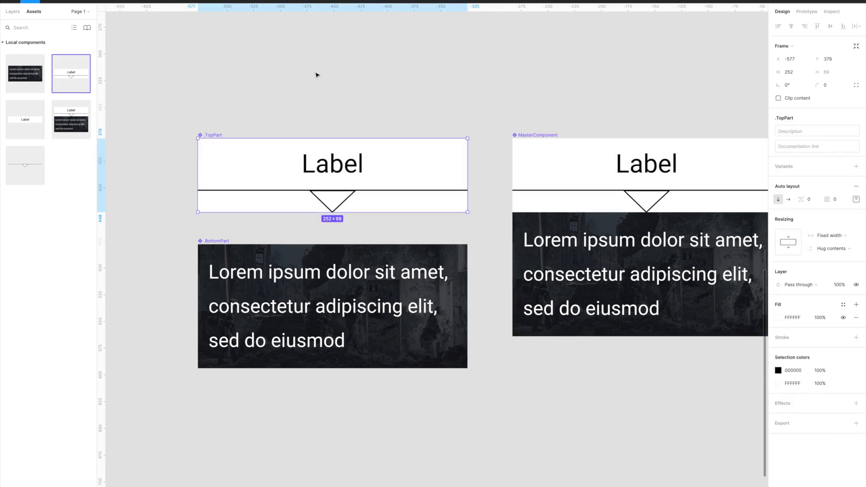
left_click(316, 75)
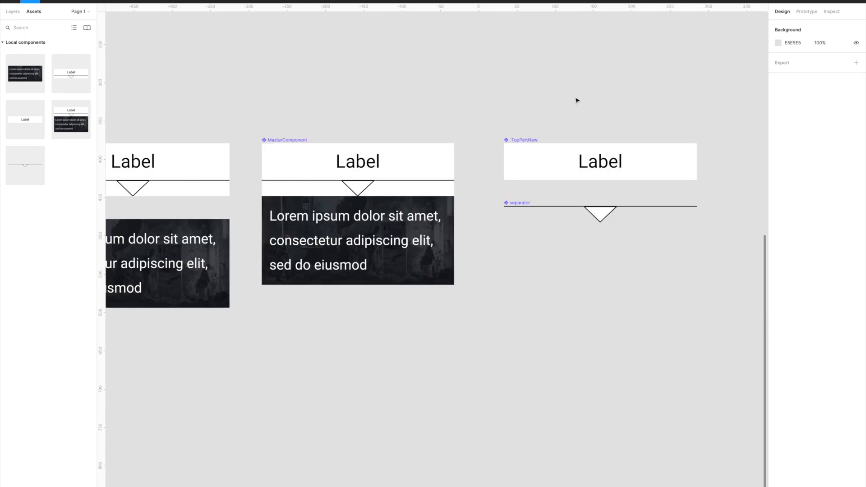
- Examine the auto layout and resizing settings of the separate .TopPartNew and separator components
scroll(576, 100, "up", 2)
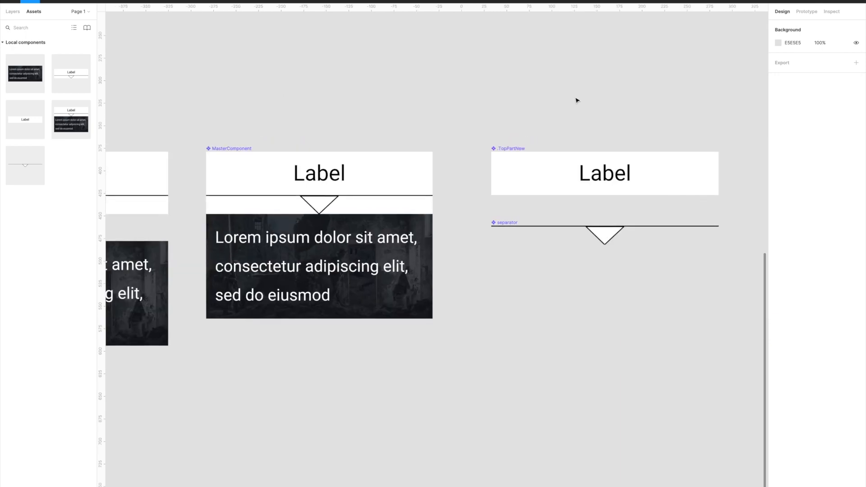
left_click(509, 225)
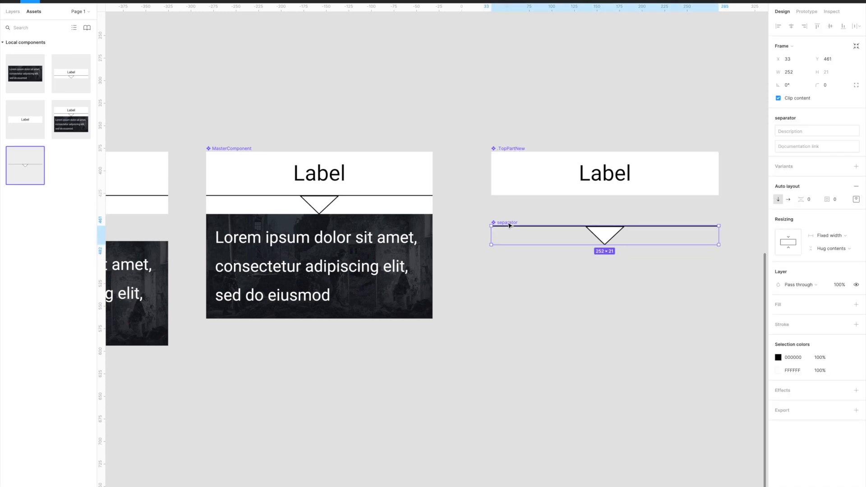
left_click(537, 140)
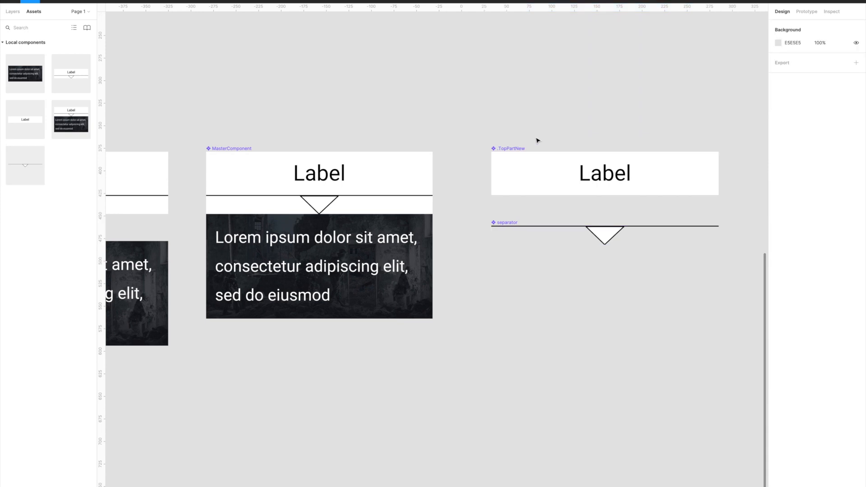
left_click(518, 153)
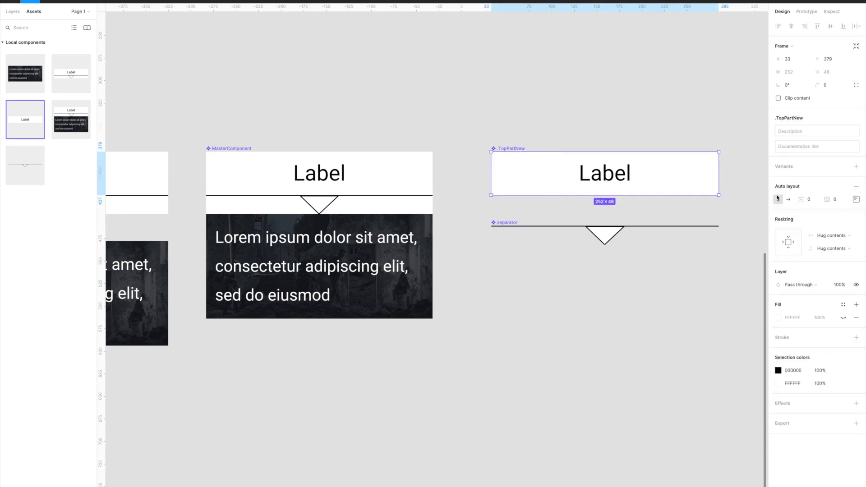
left_click(623, 229)
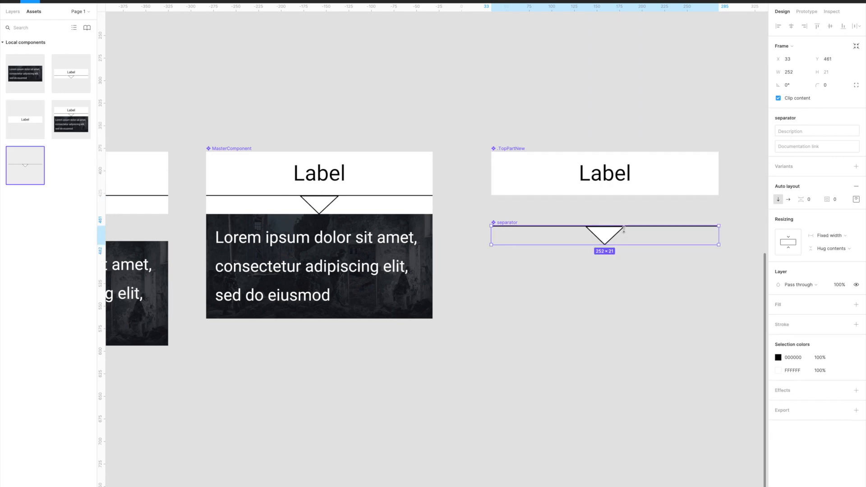
left_click(440, 136)
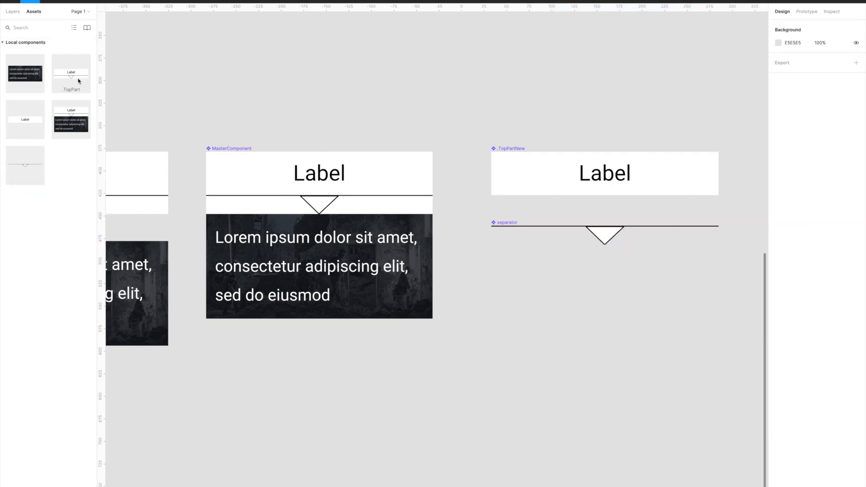
- Try stacking .TopPartNew, separator and .BottomPart instances in MasterComponent, with the separator placed between the other two
left_click_drag(27, 120, 321, 297)
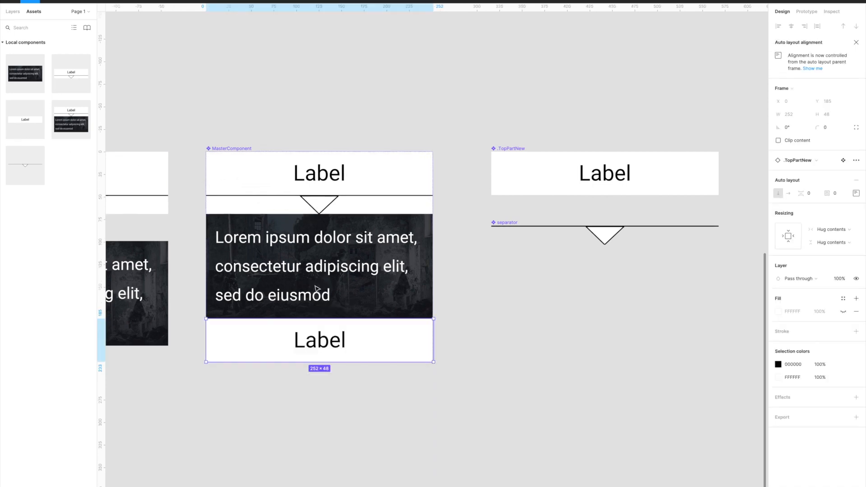
left_click_drag(35, 170, 247, 358)
left_click_drag(24, 87, 290, 374)
left_click(319, 476)
left_click_drag(319, 477, 331, 395)
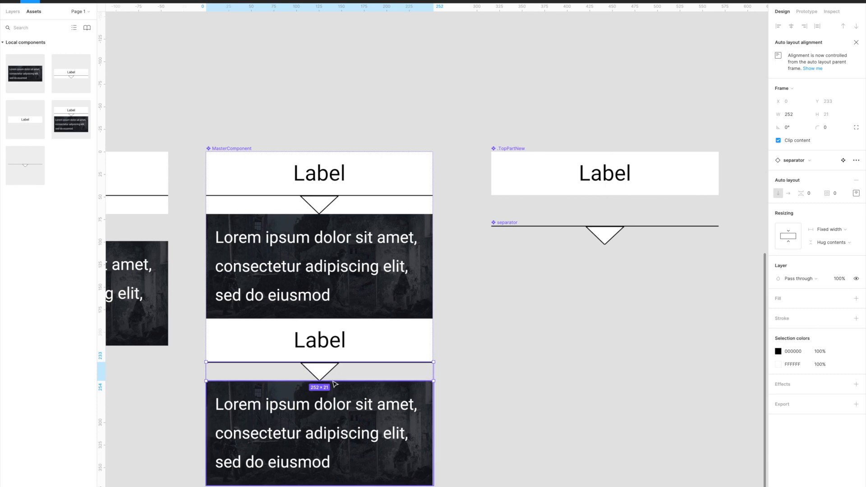
- Delete the separate .TopPartNew and separator components beside MasterComponent
left_click_drag(447, 80, 719, 293)
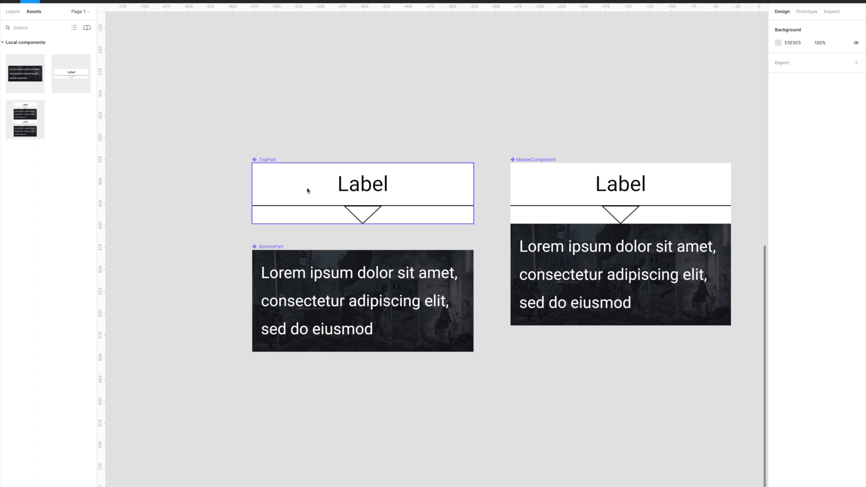
- Set the height of the separator frame inside the .TopPart component to 1
scroll(309, 189, "up", 2)
scroll(347, 175, "up", 2)
left_click(225, 152)
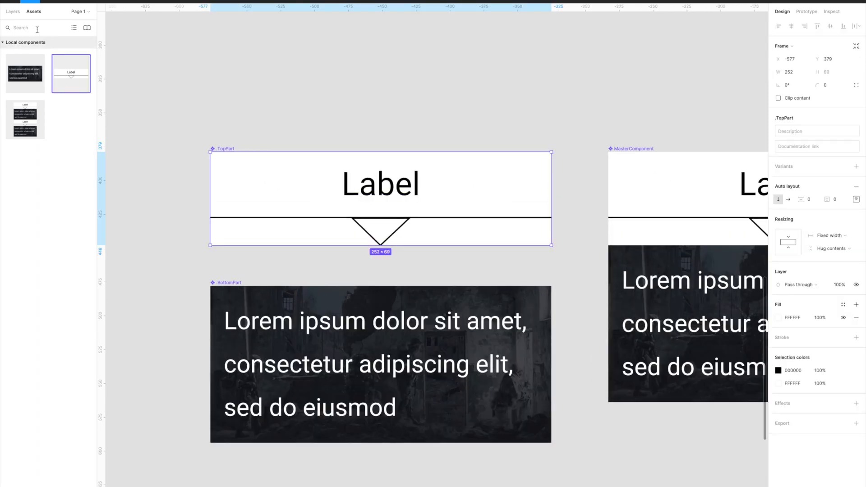
left_click(13, 12)
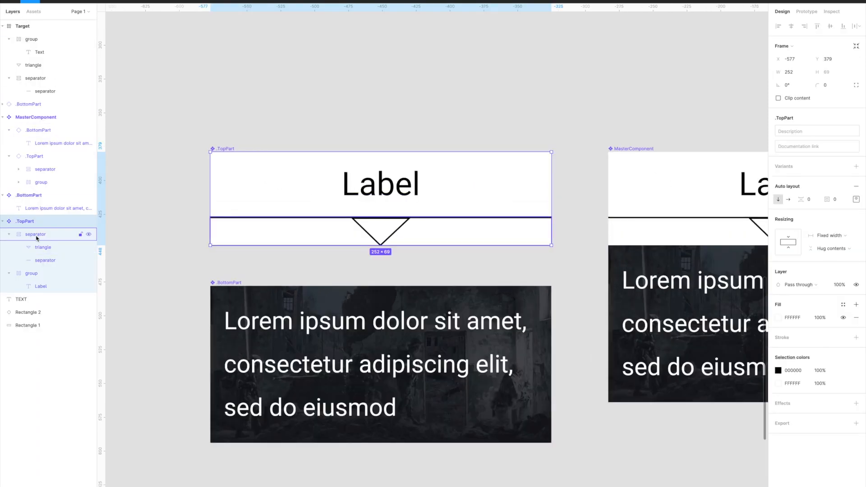
left_click(8, 234)
left_click(30, 235)
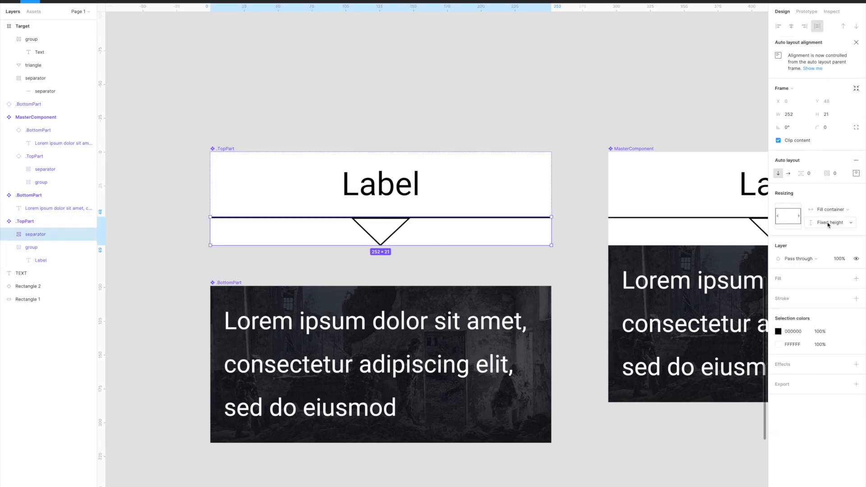
left_click(832, 116)
type("1")
key("Return")
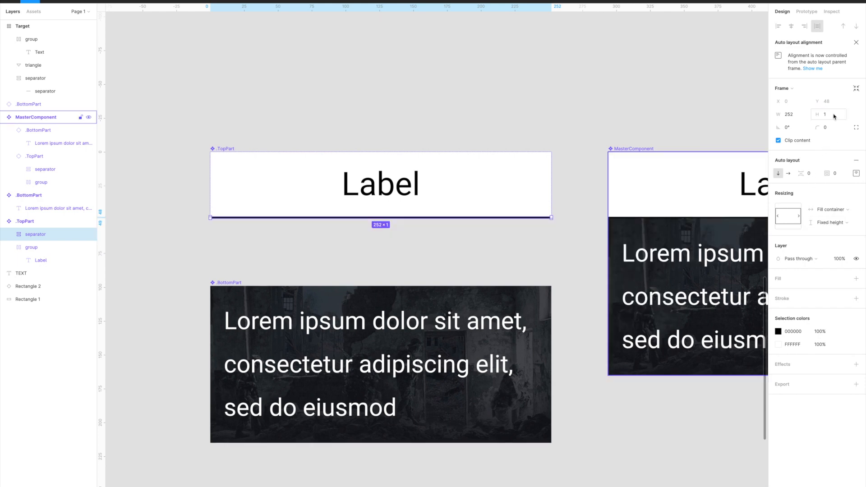
- Turn off content clipping for the separator frame inside .TopPart, and select the .TopPart component
scroll(271, 167, "up", 5)
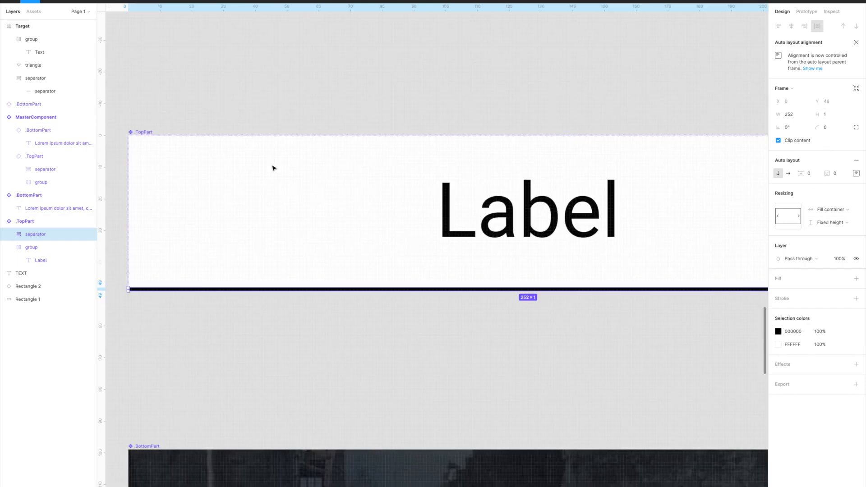
left_click(778, 140)
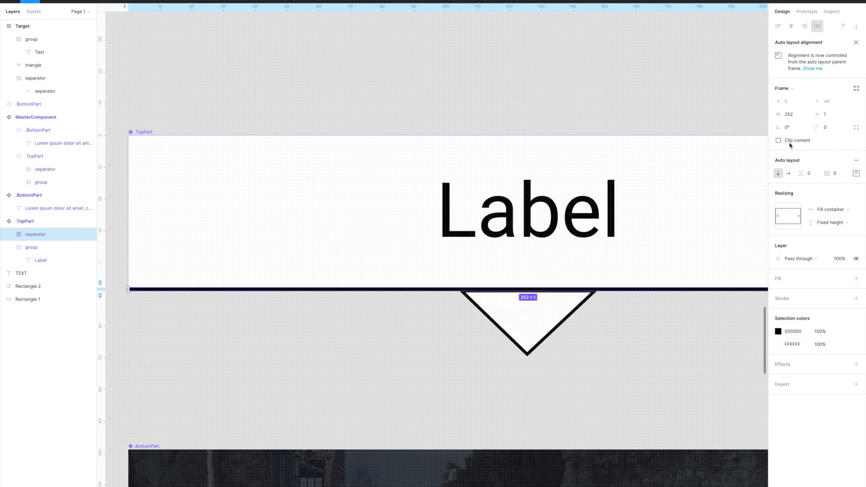
scroll(337, 222, "down", 5)
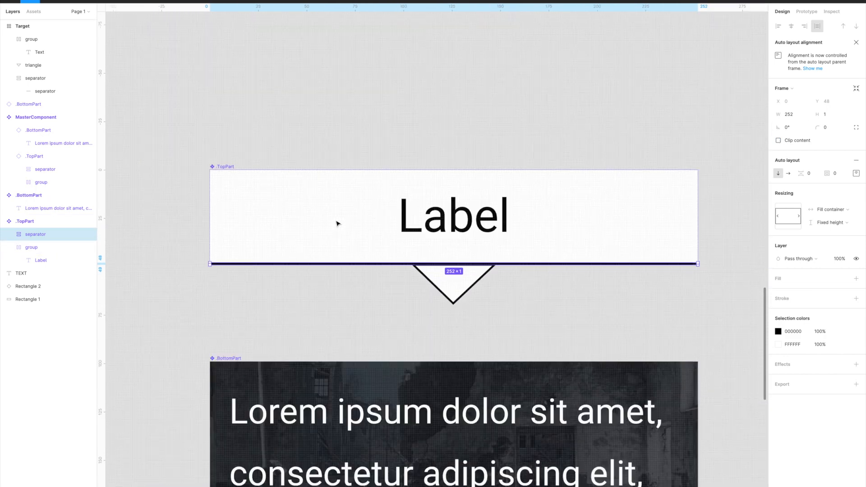
left_click(285, 135)
left_click(245, 217)
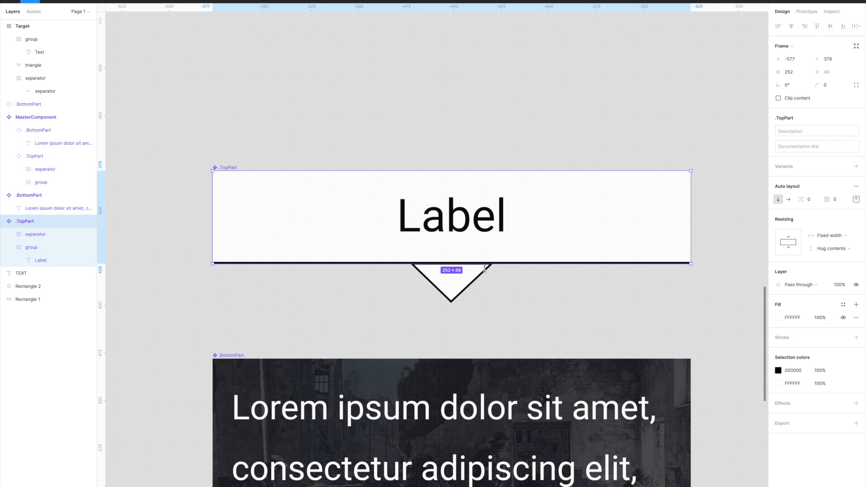
- Try deleting the .BottomPart instance from MasterComponent to check the separator triangle beneath it, and undo the deletion
scroll(484, 269, "down", 5)
scroll(653, 263, "up", 4)
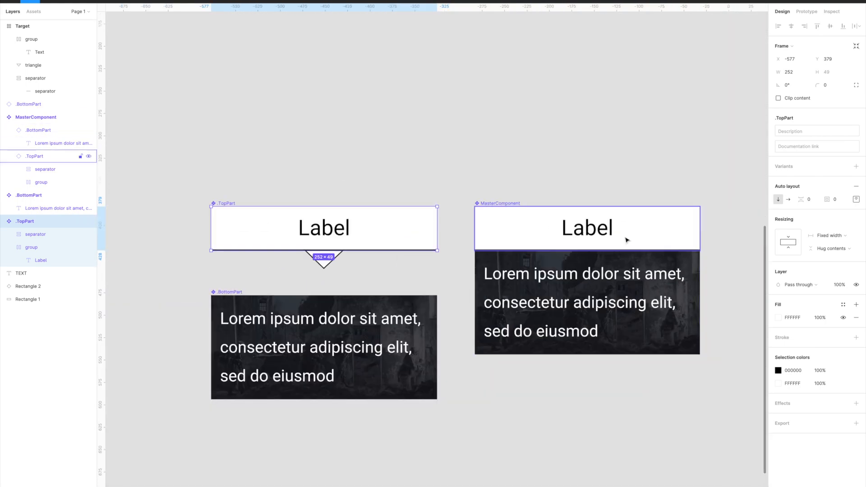
scroll(622, 242, "up", 5)
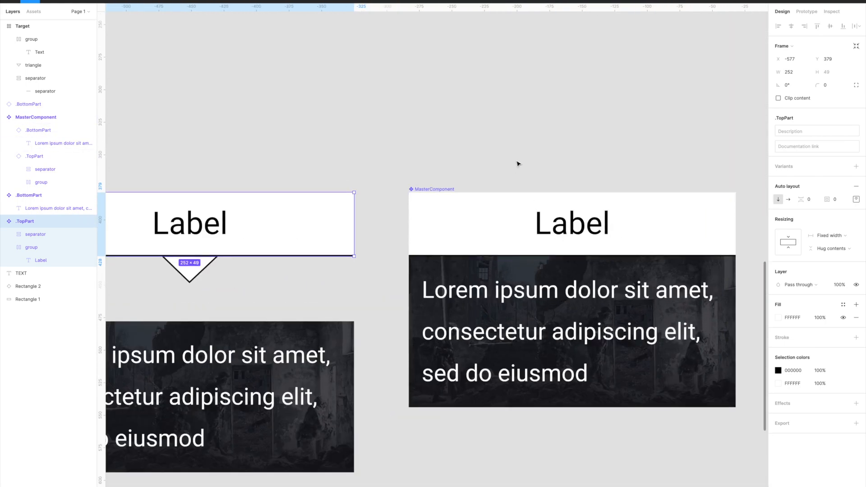
left_click(518, 163)
scroll(488, 155, "down", 3)
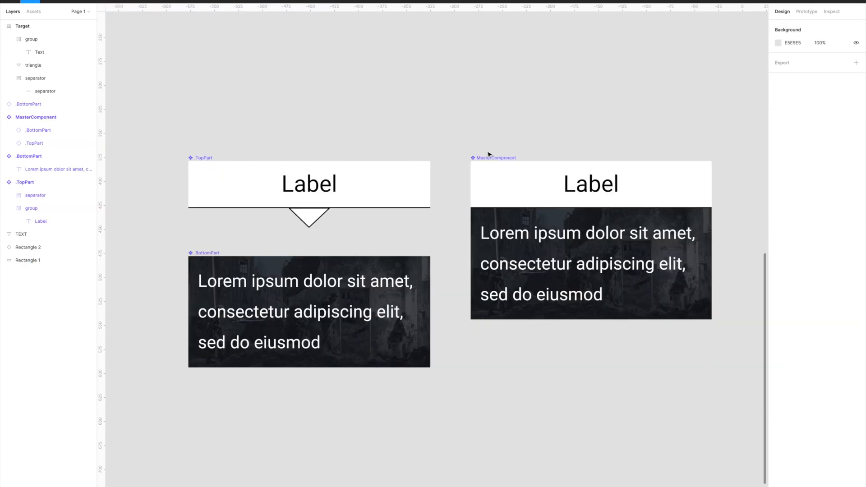
left_click(529, 232)
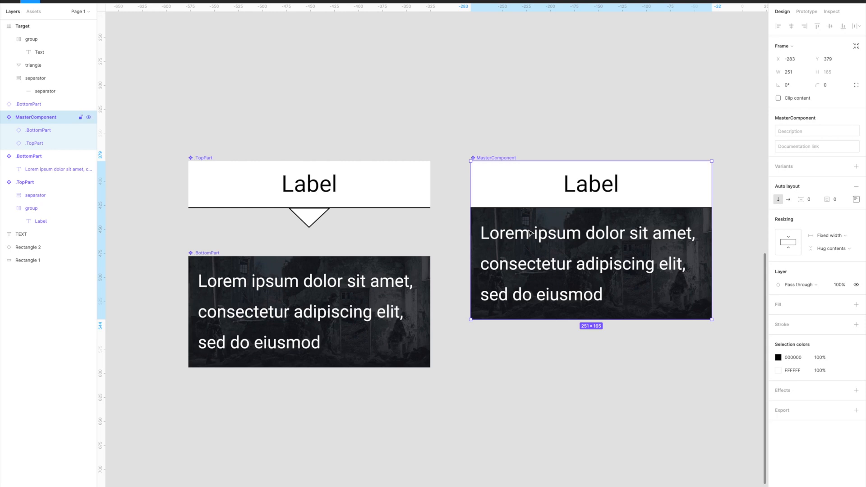
double_click(529, 232)
key("Delete")
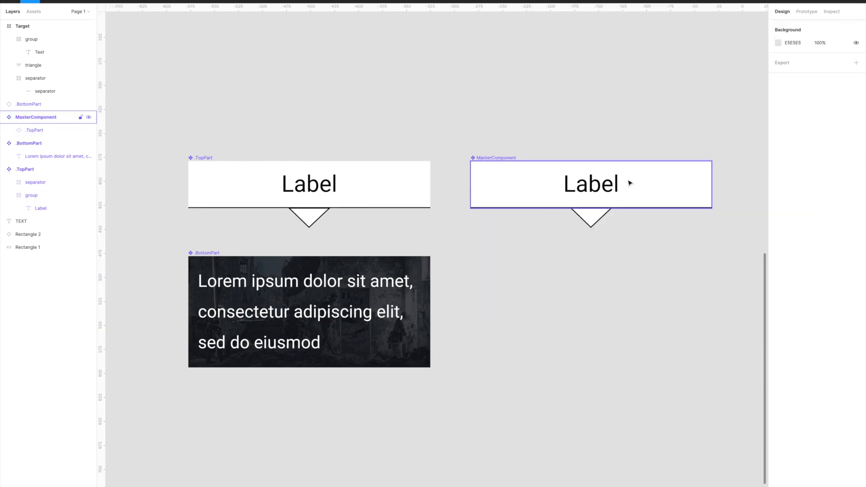
key("ctrl+z")
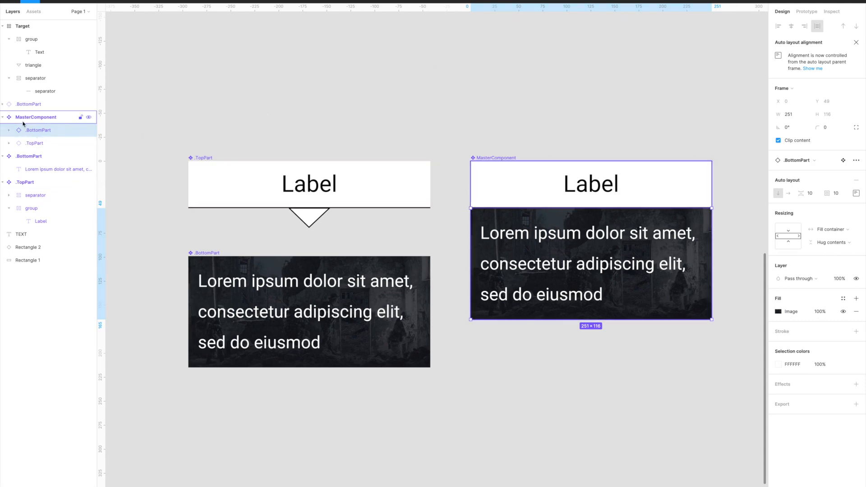
- Try moving the .TopPart instance above .BottomPart in MasterComponent's layer order
left_click(41, 144)
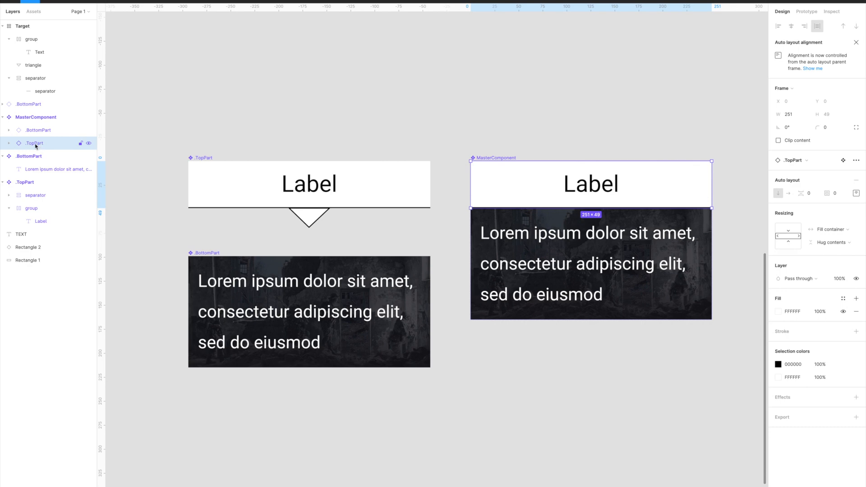
left_click_drag(35, 146, 37, 127)
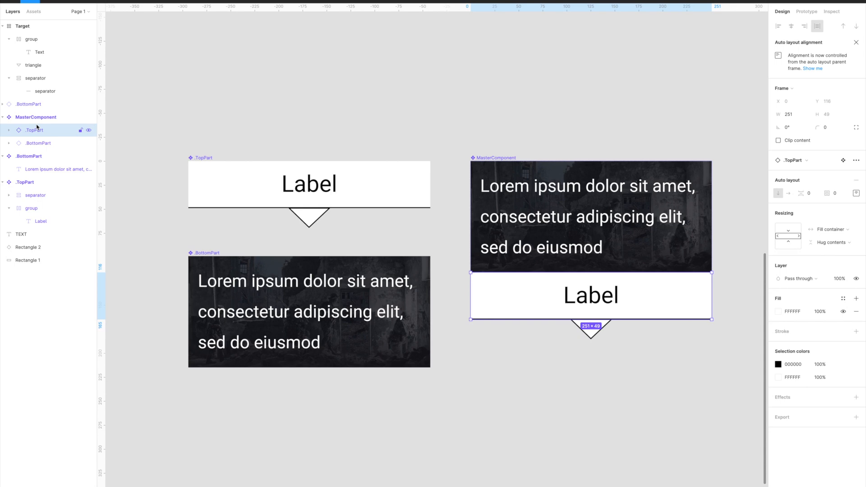
left_click(479, 74)
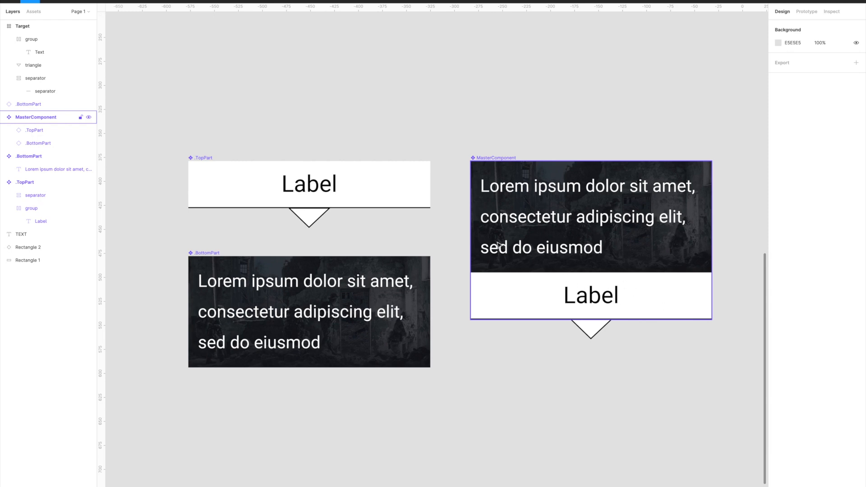
- Move the .TopPart instance back below .BottomPart in MasterComponent's layer order and clear the selection
left_click(38, 143)
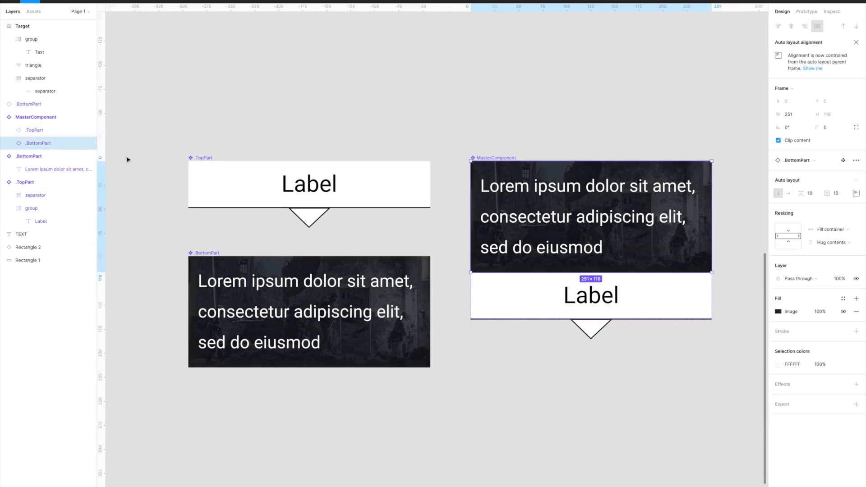
left_click(45, 134)
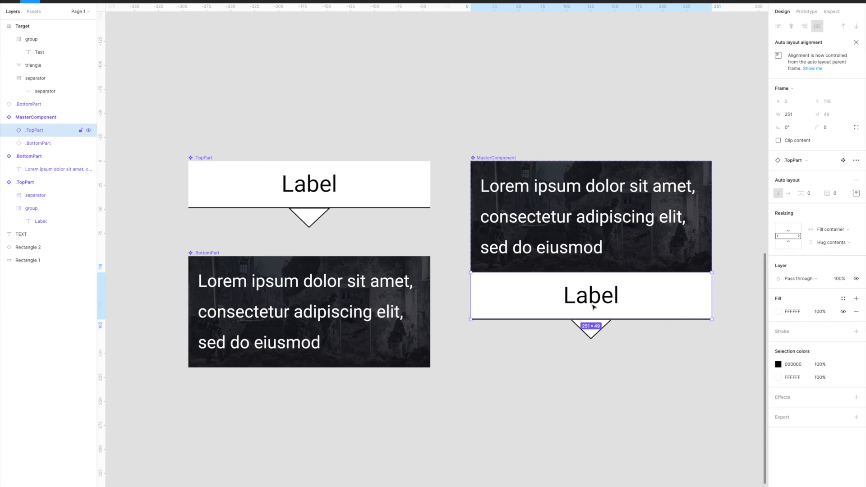
left_click_drag(30, 147, 33, 147)
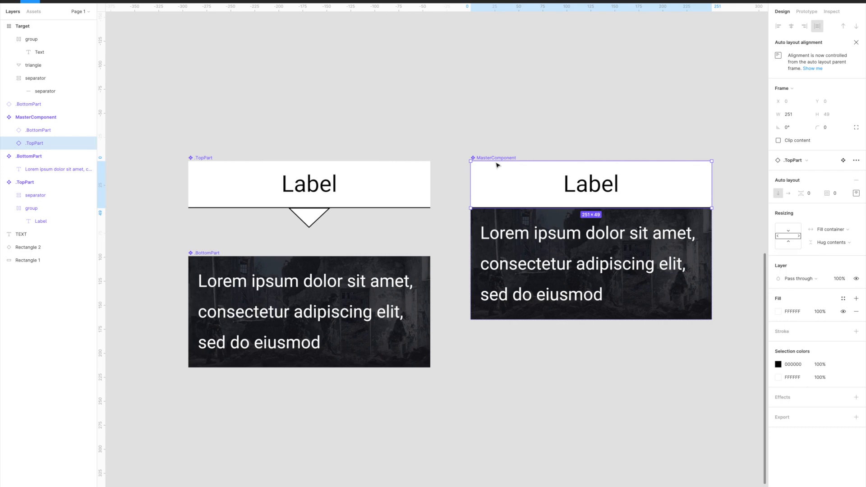
key("Escape")
- Flip MasterComponent vertically by resizing its lower edge past its upper edge, to a height of about 177
scroll(541, 171, "up", 1)
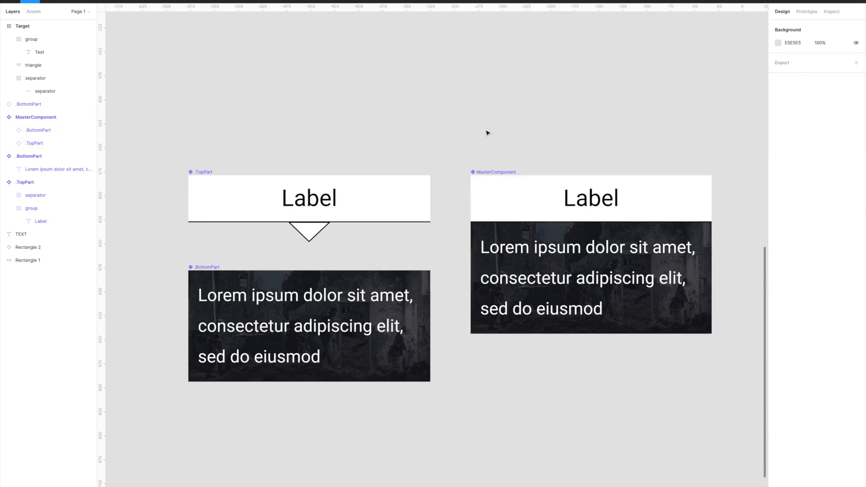
scroll(486, 132, "up", 2)
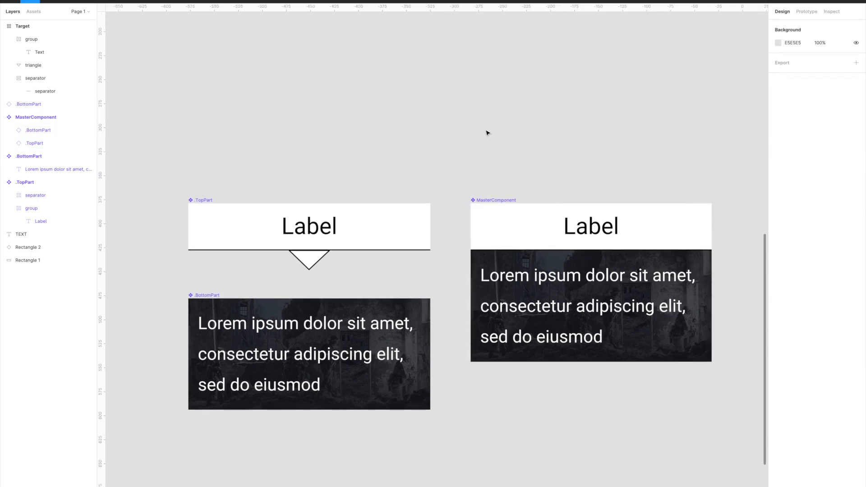
left_click(484, 201)
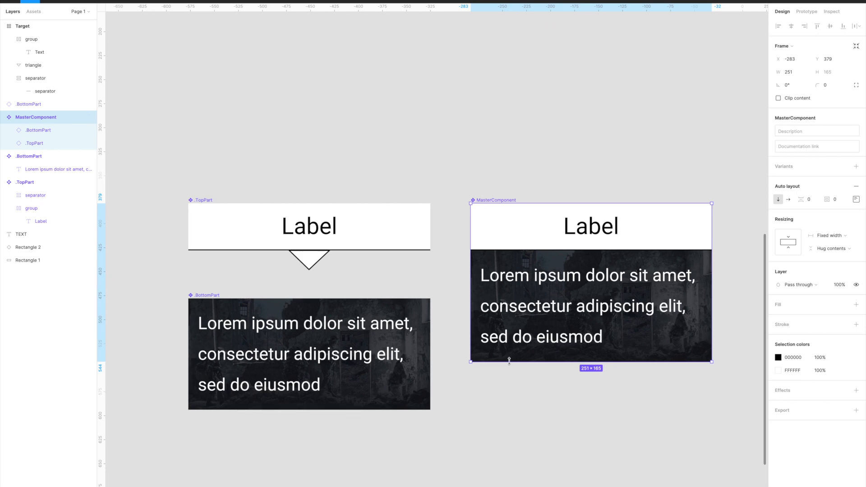
left_click_drag(509, 360, 519, 34)
scroll(440, 62, "up", 3)
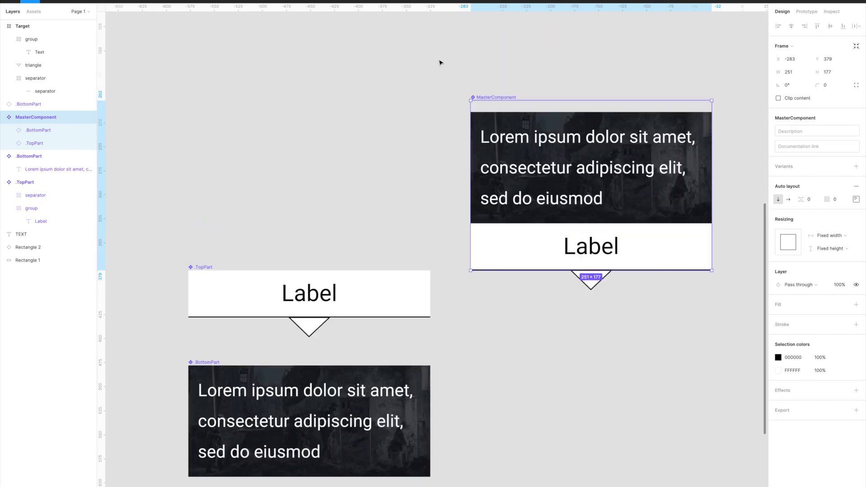
- Move the flipped MasterComponent down beside the .TopPart and .BottomPart components
left_click(499, 87)
left_click_drag(499, 131, 500, 311)
scroll(505, 207, "down", 2)
left_click(522, 201)
left_click(541, 306)
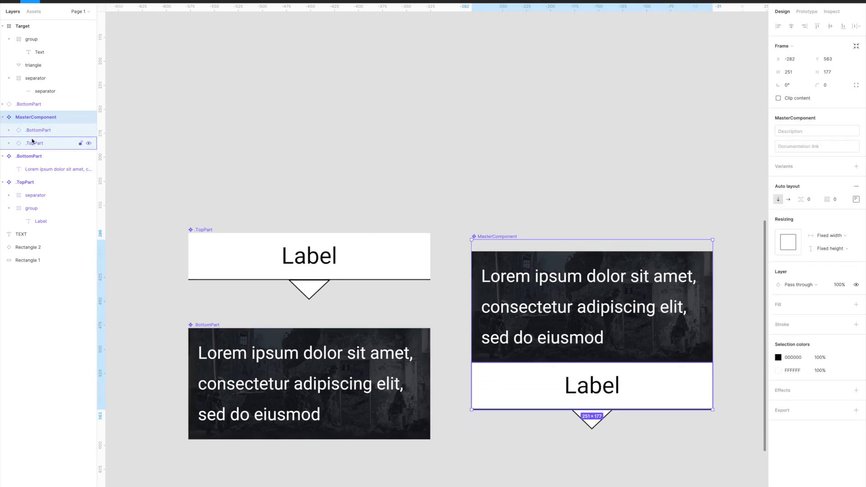
- Reorder the .TopPart instance inside the flipped MasterComponent so that it sits visually above .BottomPart
left_click(54, 147)
left_click_drag(512, 391, 483, 323)
scroll(483, 323, "down", 1)
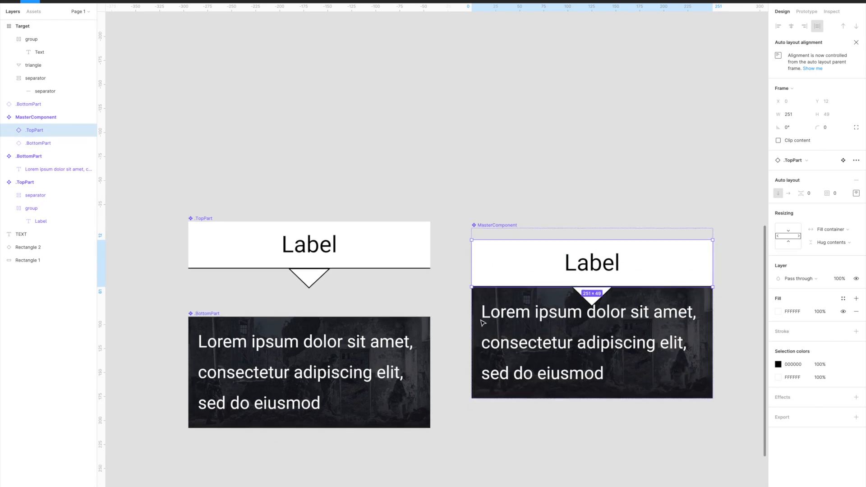
- Set MasterComponent's vertical resizing to Hug contents
left_click(526, 187)
left_click(587, 306)
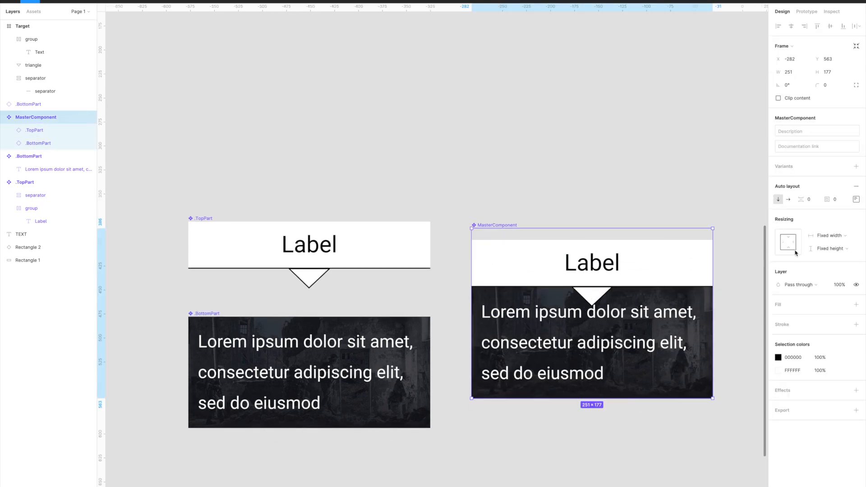
left_click(831, 249)
left_click(834, 259)
left_click(624, 210)
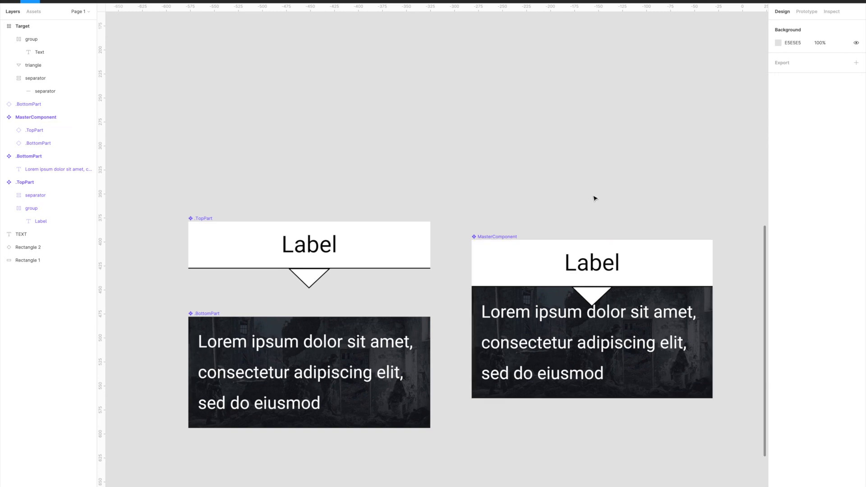
- Inspect the layer order of the .TopPart and .BottomPart instances inside the flipped MasterComponent
left_click(598, 290)
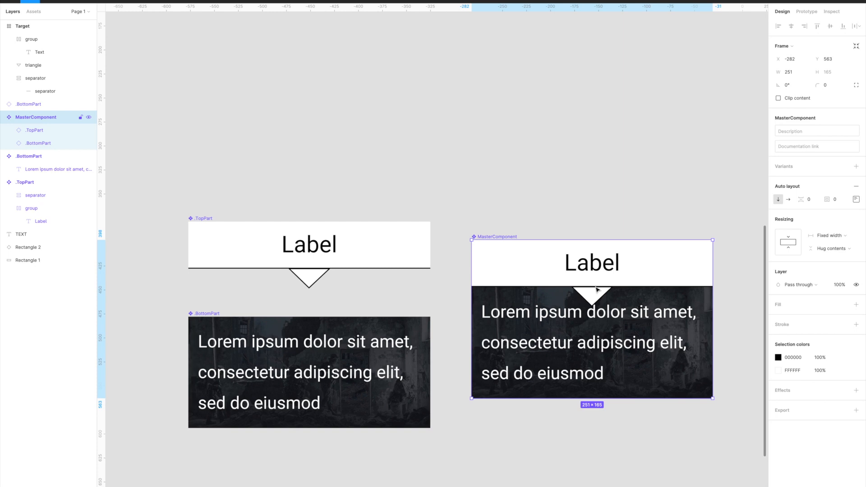
left_click(575, 203)
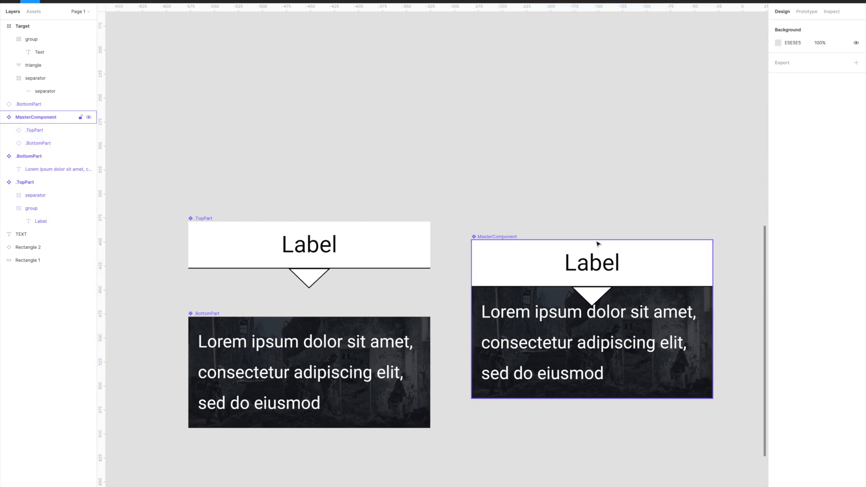
left_click(37, 132)
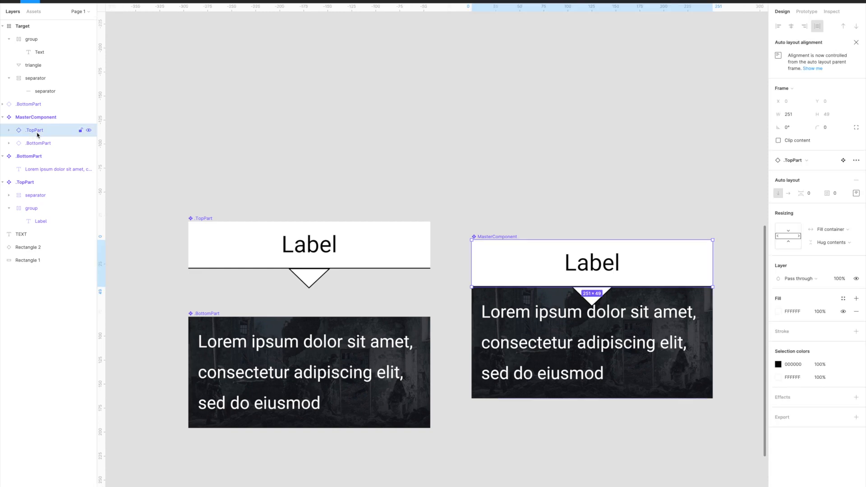
left_click(37, 143)
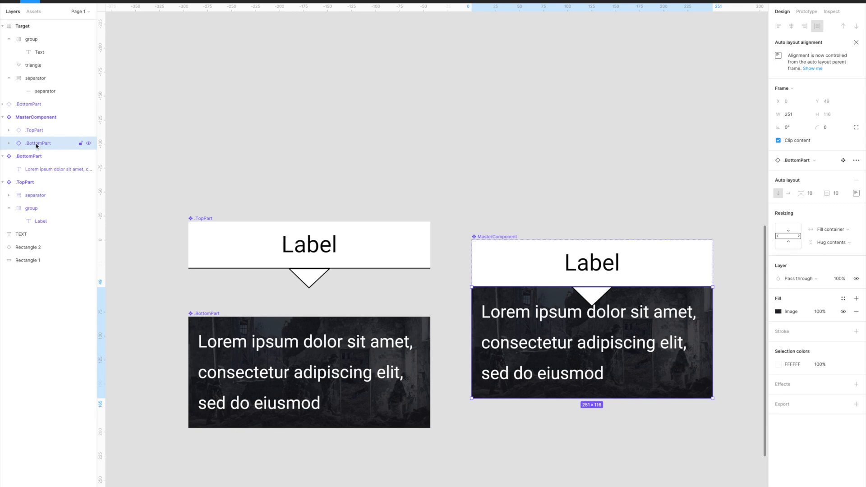
left_click(521, 178)
- Resize MasterComponent to about 226 × 292
scroll(388, 137, "down", 2)
left_click(508, 264)
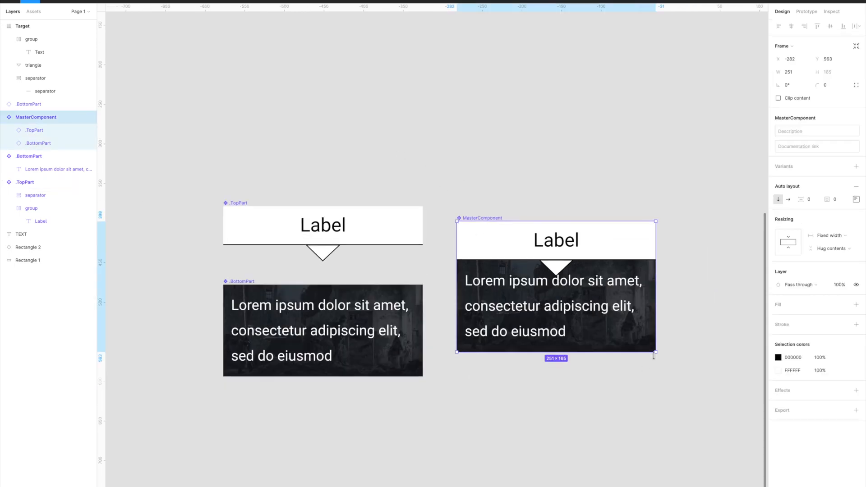
left_click_drag(655, 352, 635, 452)
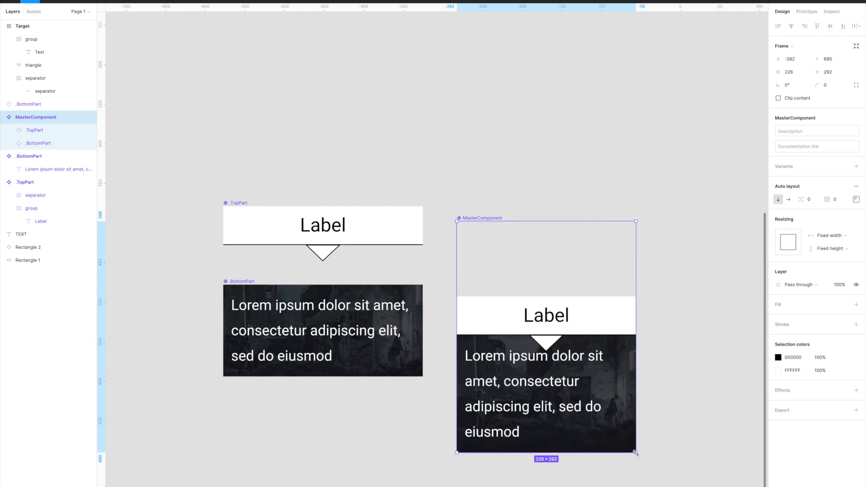
- Align MasterComponent's auto layout contents to the bottom left, and widen it to about 354 with its height hugging contents
left_click(856, 199)
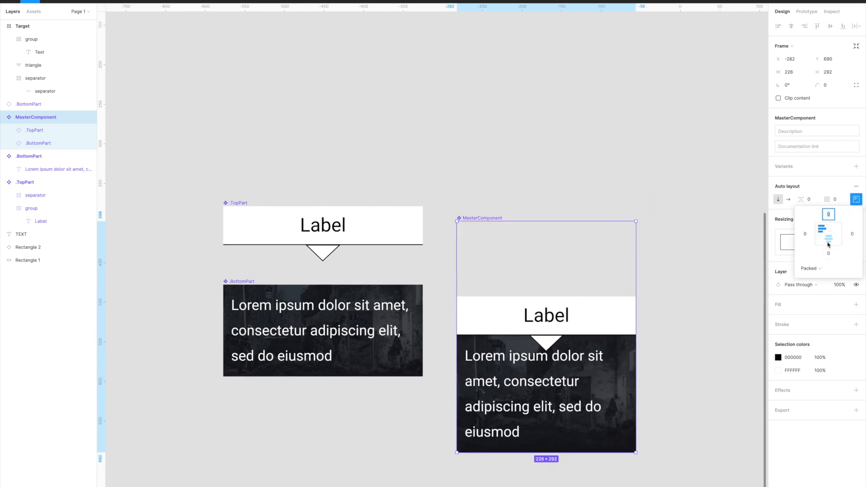
left_click(822, 240)
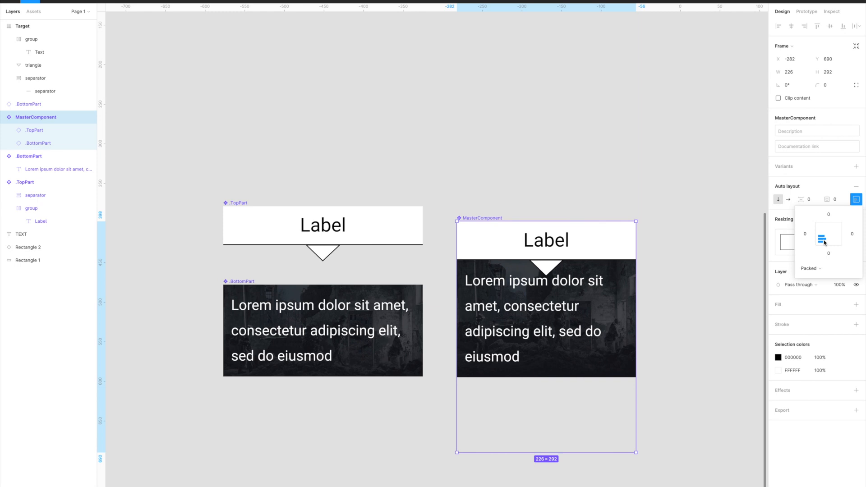
left_click_drag(636, 305, 733, 305)
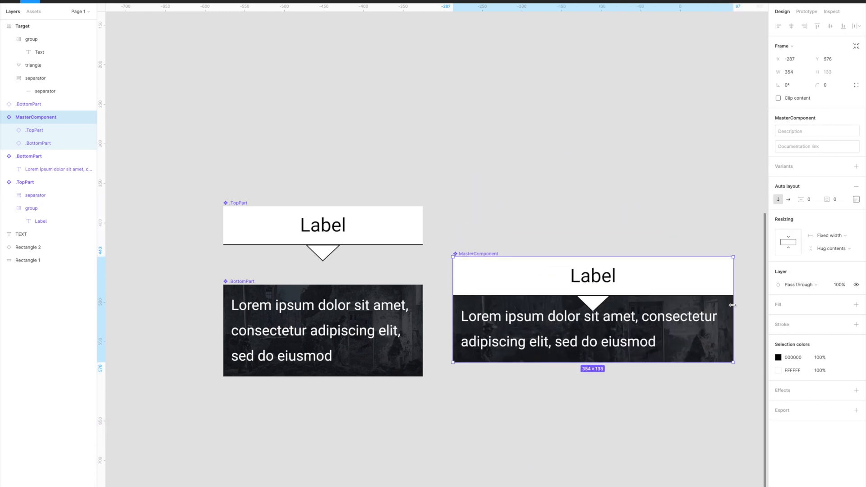
- Replace the .BottomPart text inside MasterComponent with "asdasdasdasdasd"
double_click(550, 303)
type("asdasdasd")
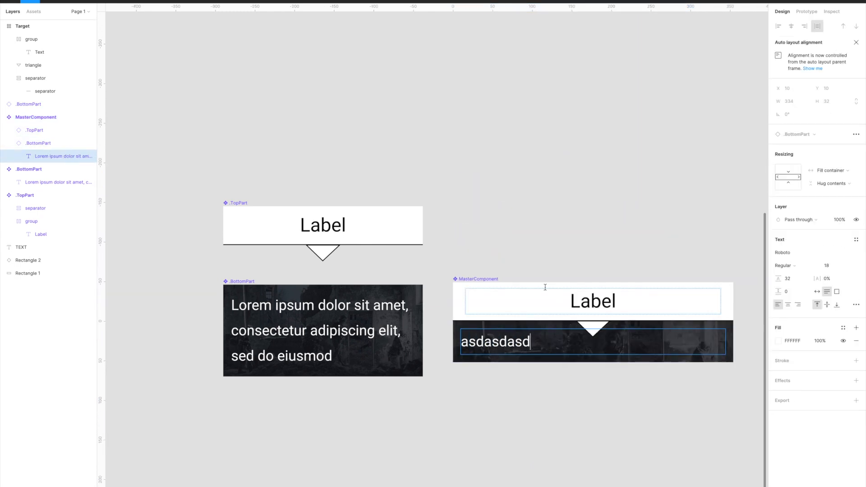
type("asdasd")
key("Escape")
key("Escape")
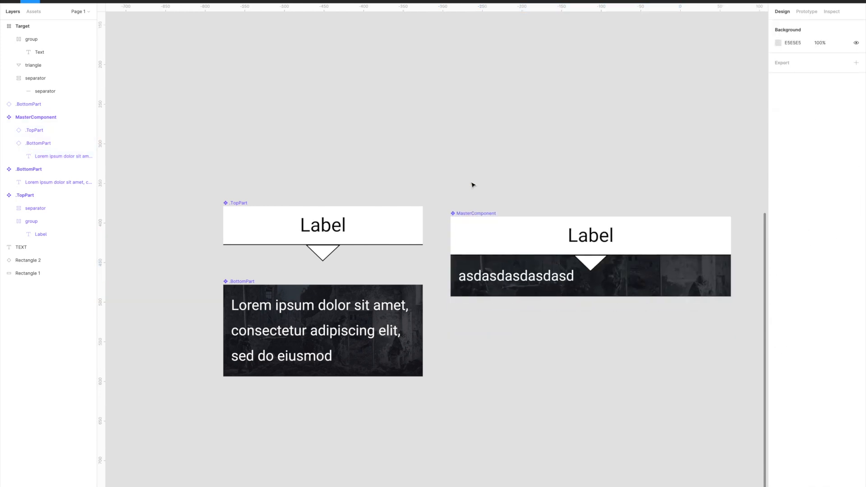